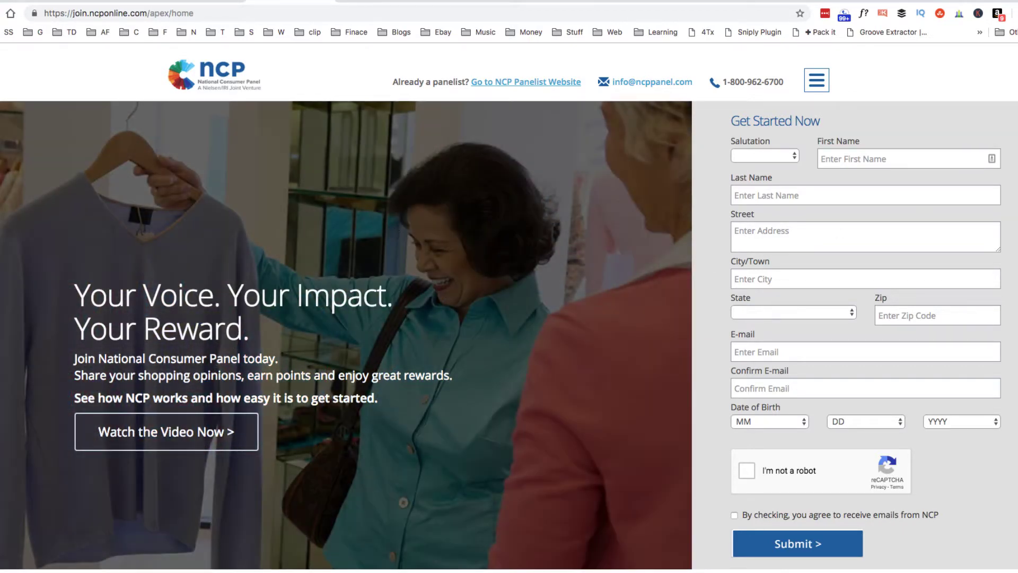
{"action": "scroll", "coordinate": [509, 319], "scroll_direction": "down", "scroll_amount": 3}
{"action": "scroll", "coordinate": [509, 319], "scroll_direction": "down", "scroll_amount": 3}
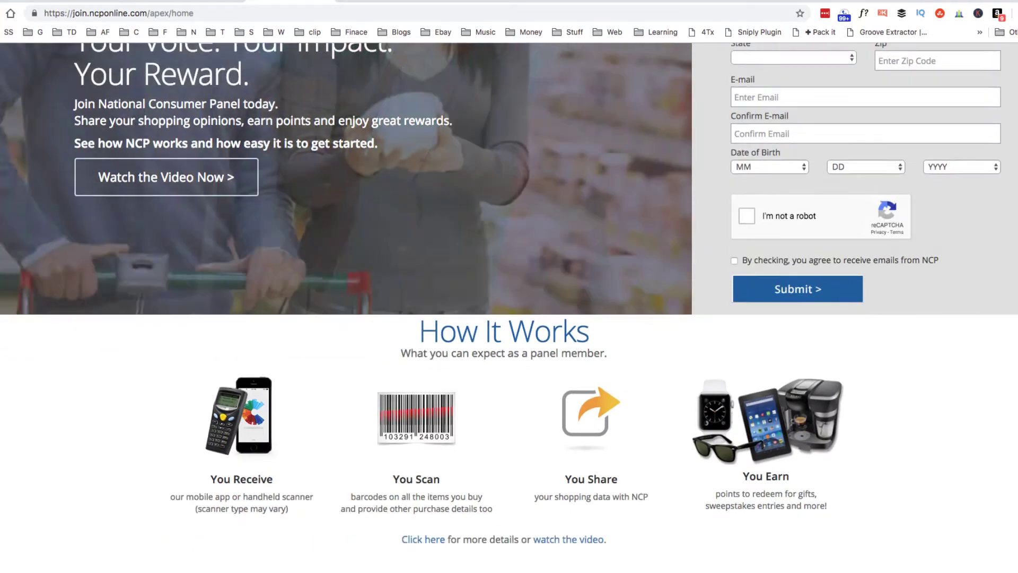
{"action": "scroll", "coordinate": [509, 318], "scroll_direction": "down", "scroll_amount": 3}
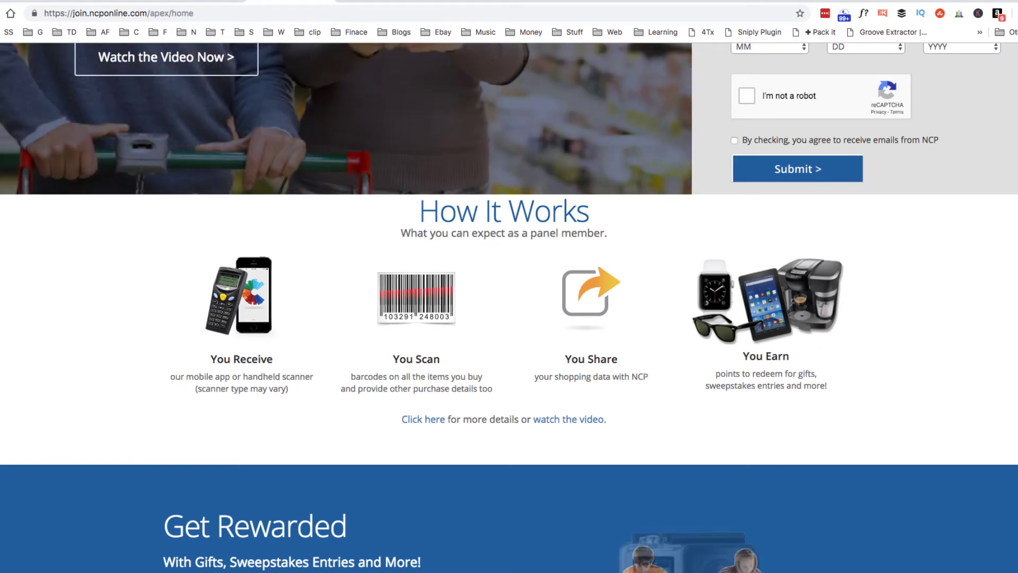
{"action": "scroll", "coordinate": [870, 295], "scroll_direction": "down", "scroll_amount": 1}
{"action": "scroll", "coordinate": [509, 319], "scroll_direction": "down", "scroll_amount": 3}
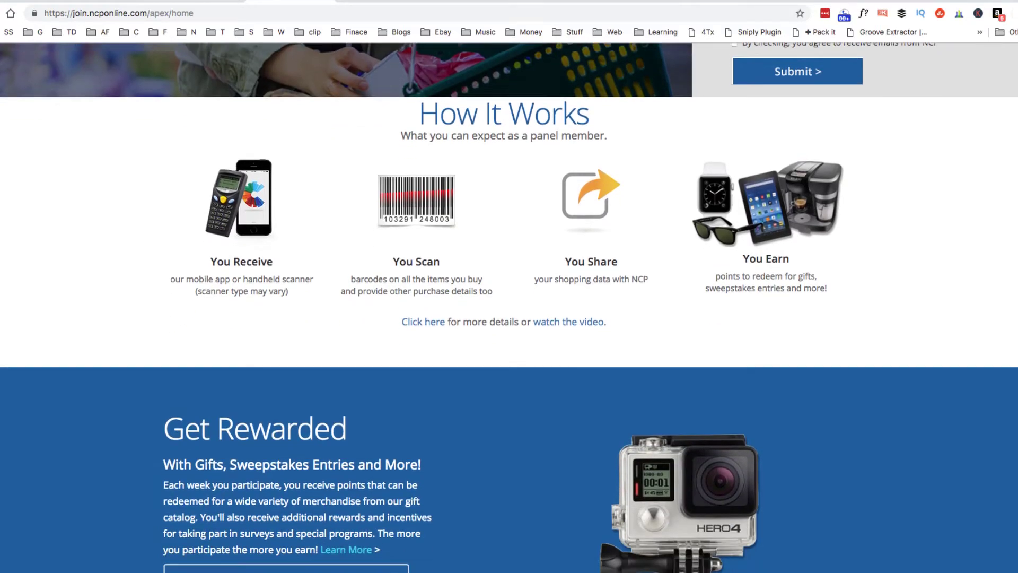
{"action": "scroll", "coordinate": [509, 319], "scroll_direction": "down", "scroll_amount": 4}
{"action": "scroll", "coordinate": [676, 421], "scroll_direction": "down", "scroll_amount": 1}
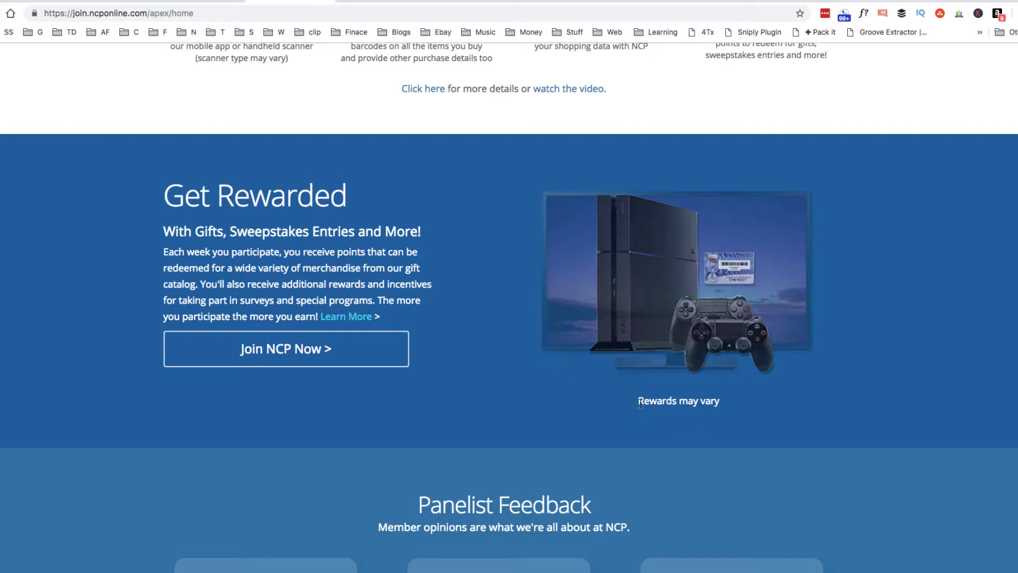
{"action": "left_click_drag", "start_coordinate": [643, 406], "coordinate": [716, 293]}
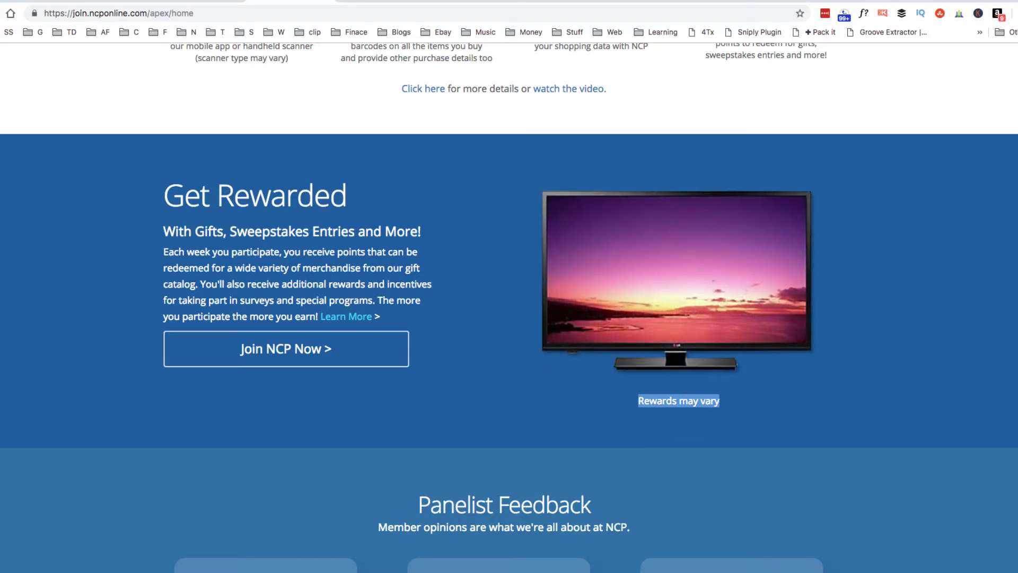
{"action": "scroll", "coordinate": [934, 227], "scroll_direction": "down", "scroll_amount": 3}
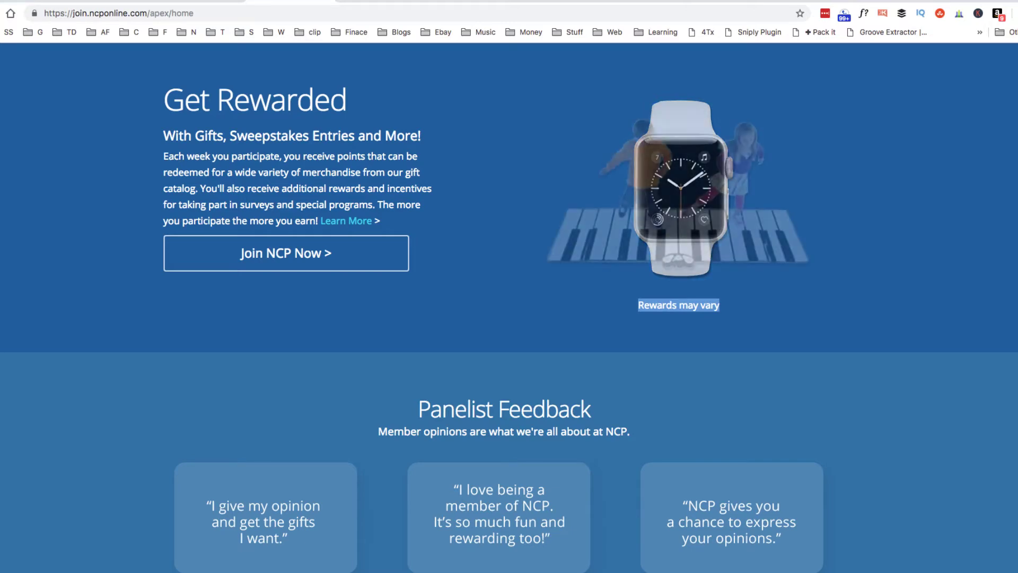
{"action": "scroll", "coordinate": [509, 318], "scroll_direction": "down", "scroll_amount": 5}
{"action": "scroll", "coordinate": [509, 318], "scroll_direction": "down", "scroll_amount": 5}
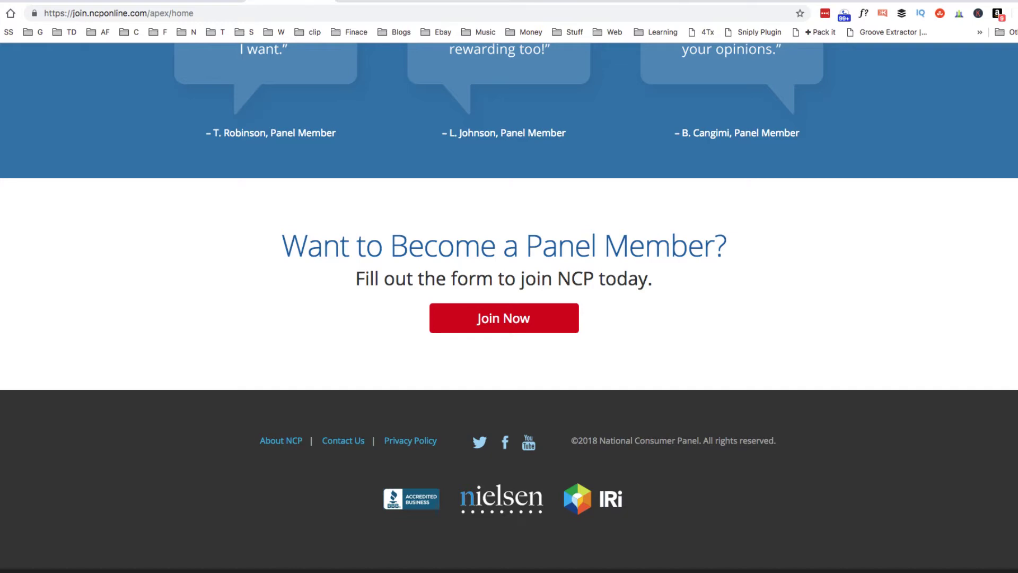
{"action": "scroll", "coordinate": [509, 318], "scroll_direction": "up", "scroll_amount": 2}
{"action": "scroll", "coordinate": [509, 319], "scroll_direction": "up", "scroll_amount": 10}
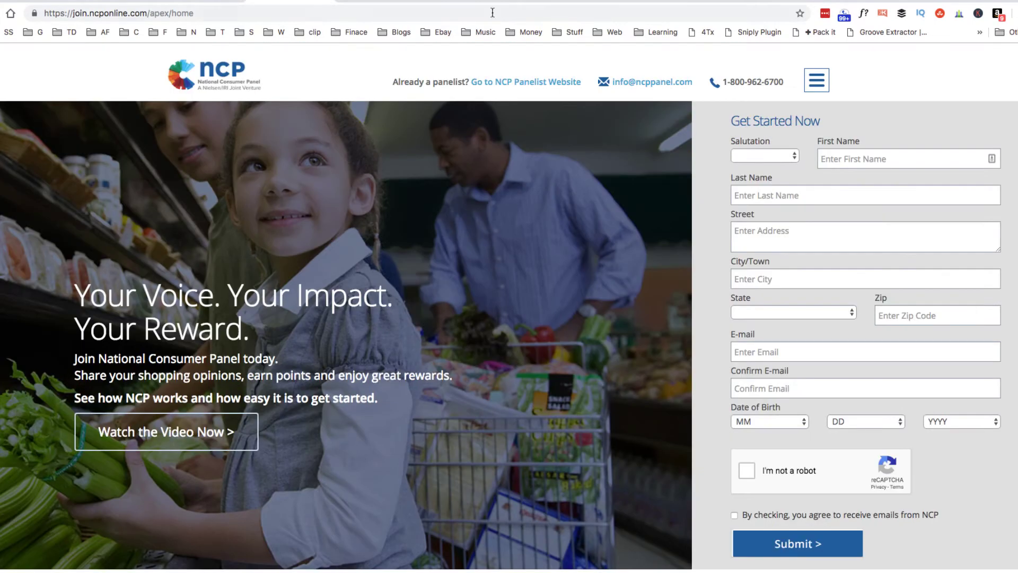
- Pass through the members' login tab to the NCPMobile App Store Preview listing
{"action": "left_click", "coordinate": [385, 2]}
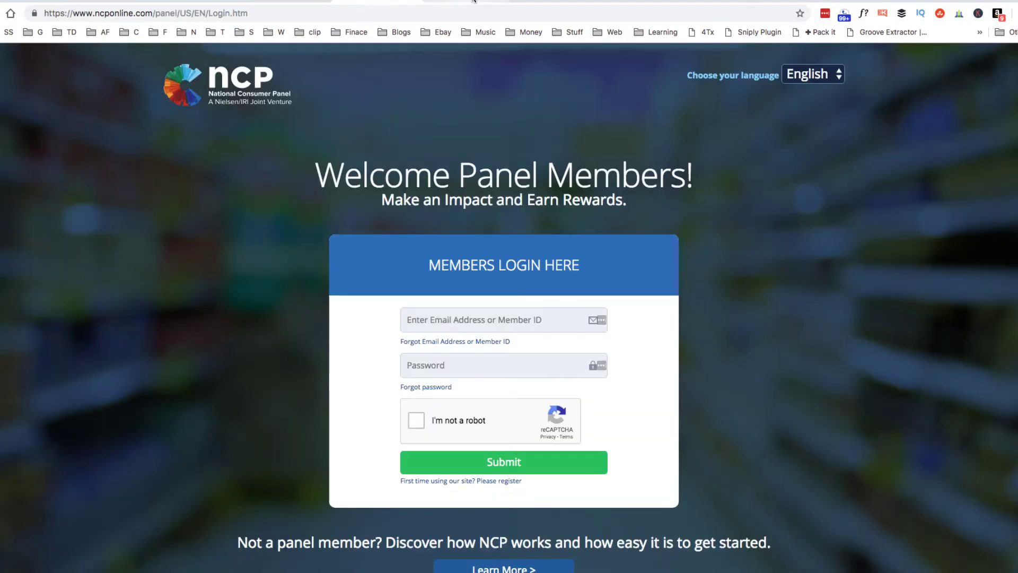
{"action": "left_click", "coordinate": [463, 3]}
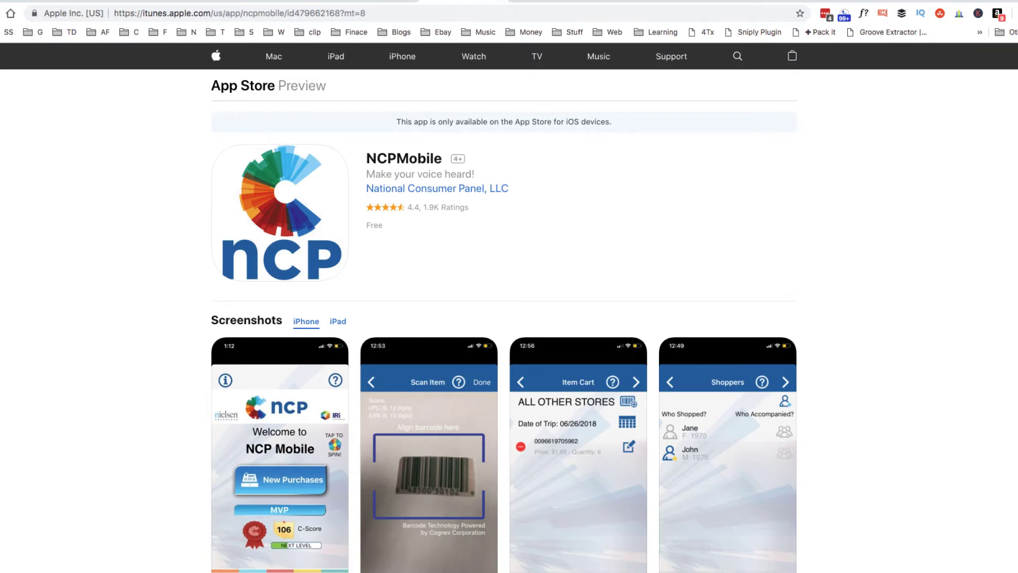
{"action": "scroll", "coordinate": [977, 243], "scroll_direction": "down", "scroll_amount": 10}
{"action": "scroll", "coordinate": [977, 244], "scroll_direction": "down", "scroll_amount": 5}
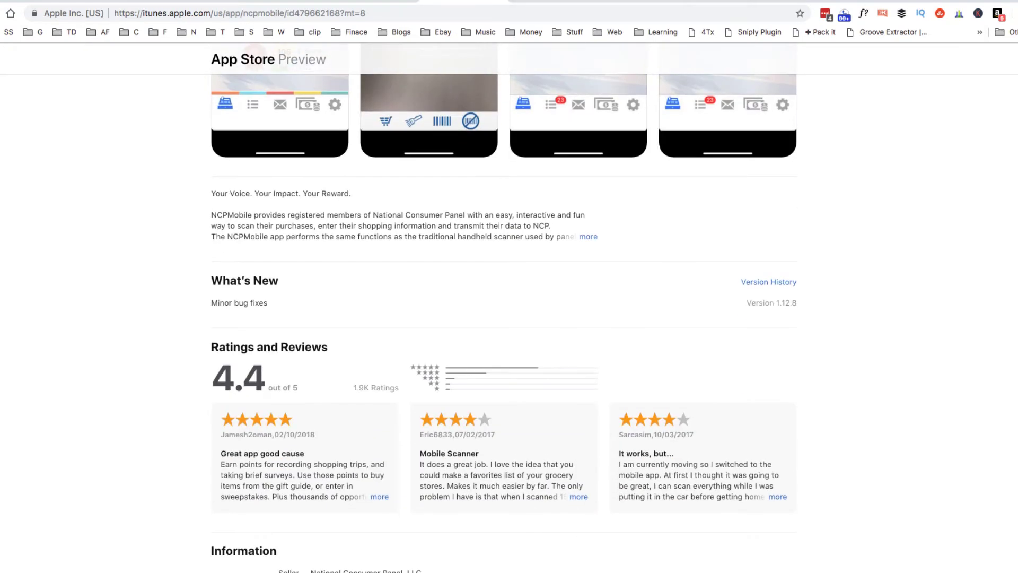
{"action": "scroll", "coordinate": [509, 318], "scroll_direction": "up", "scroll_amount": 15}
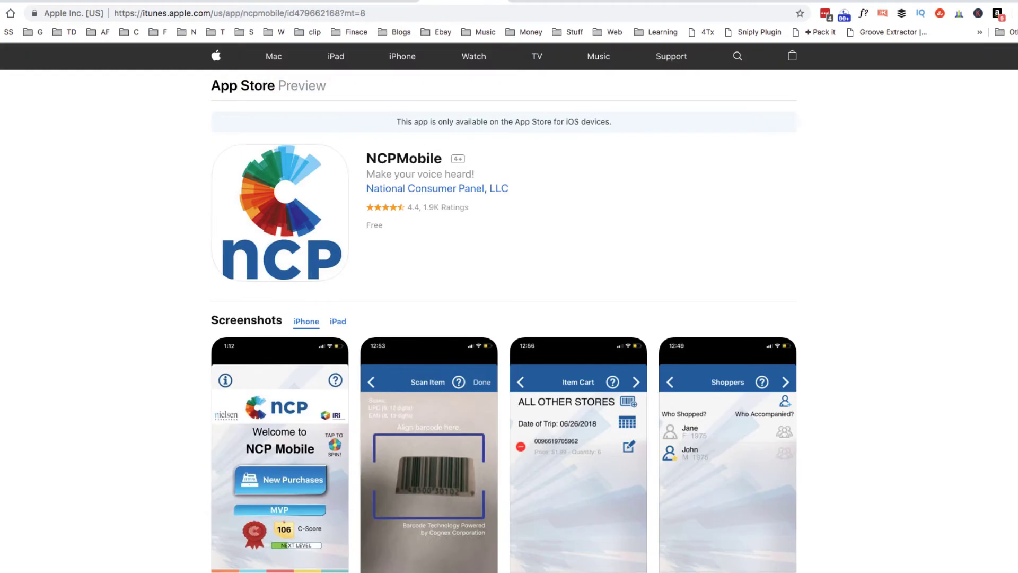
- View the NCP Mobile Google Play listing, then go back to the join page tab
{"action": "left_click", "coordinate": [549, 7]}
{"action": "scroll", "coordinate": [509, 318], "scroll_direction": "down", "scroll_amount": 12}
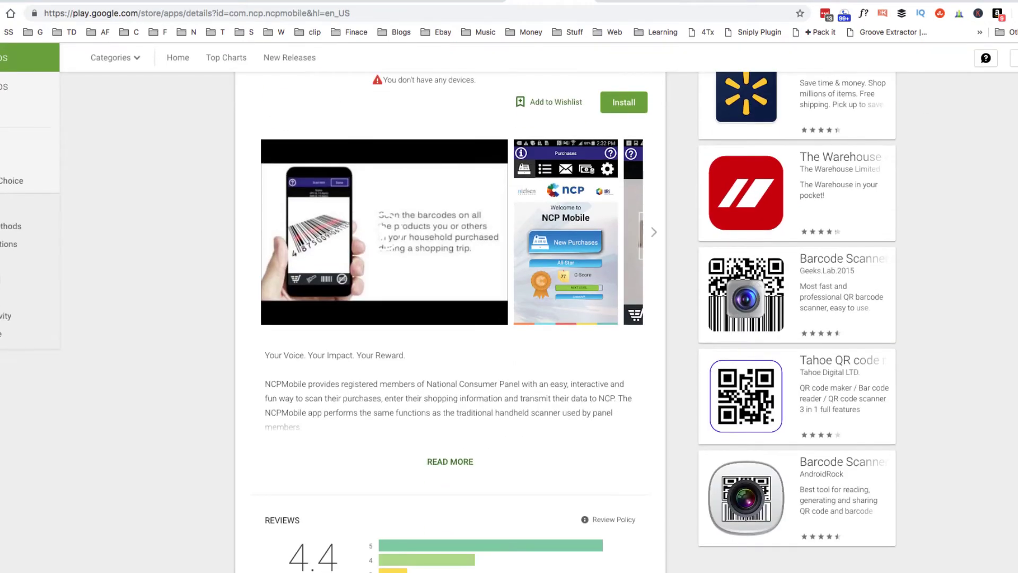
{"action": "scroll", "coordinate": [509, 318], "scroll_direction": "down", "scroll_amount": 3}
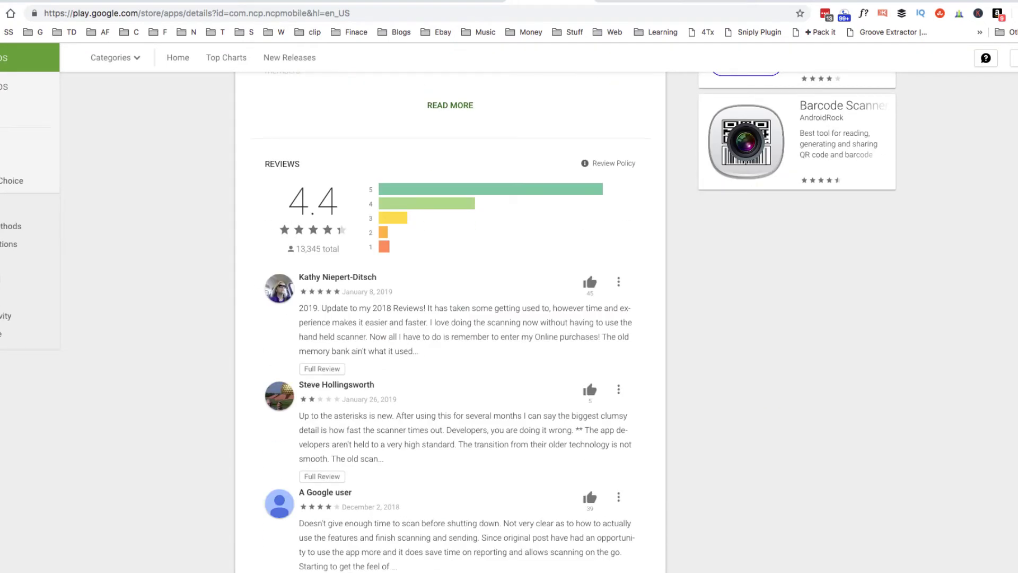
{"action": "scroll", "coordinate": [509, 318], "scroll_direction": "down", "scroll_amount": 2}
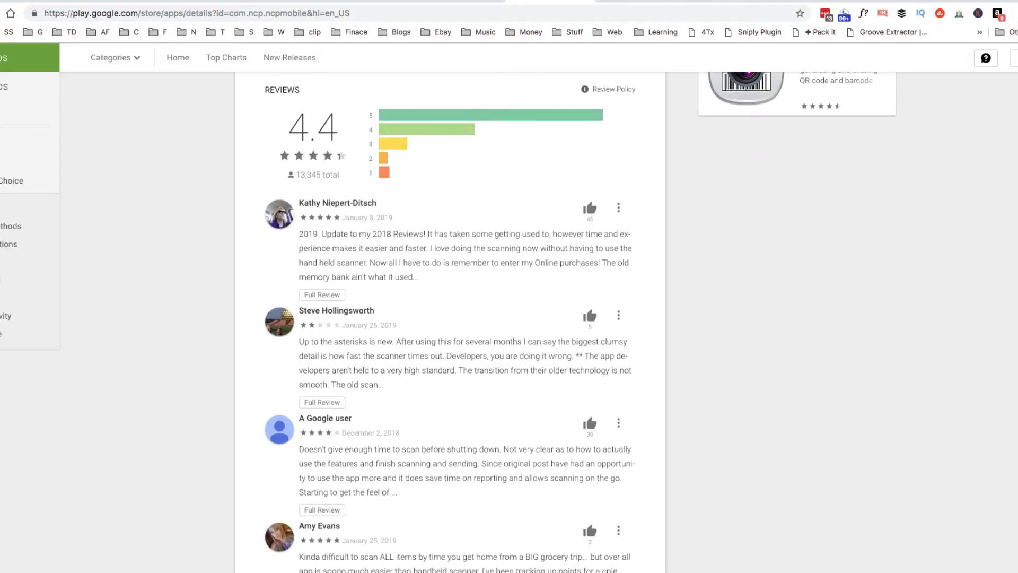
{"action": "scroll", "coordinate": [509, 319], "scroll_direction": "up", "scroll_amount": 5}
{"action": "scroll", "coordinate": [509, 318], "scroll_direction": "up", "scroll_amount": 5}
{"action": "scroll", "coordinate": [509, 319], "scroll_direction": "up", "scroll_amount": 5}
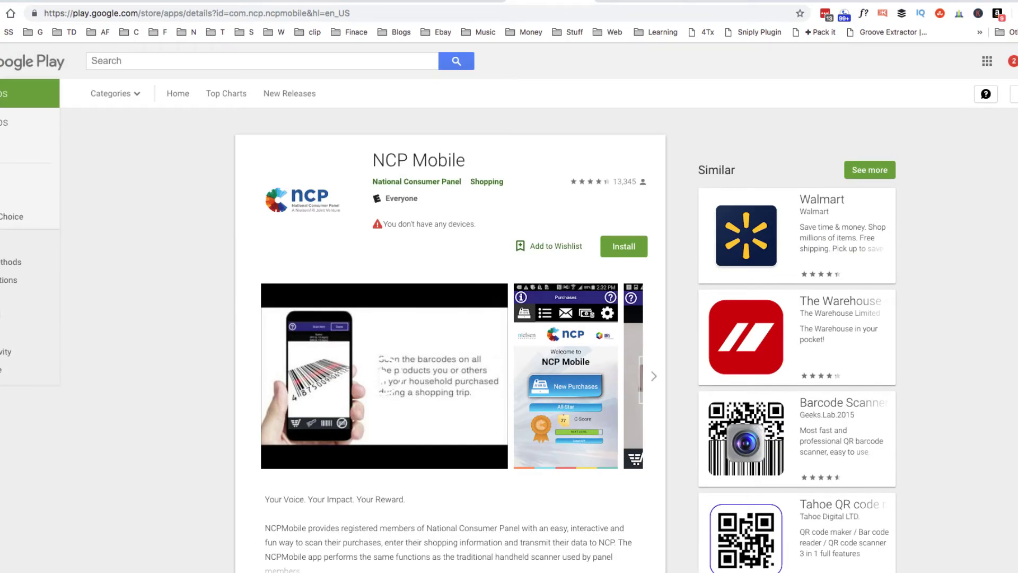
{"action": "key", "text": "ctrl+Tab"}
{"action": "key", "text": "ctrl+Tab"}
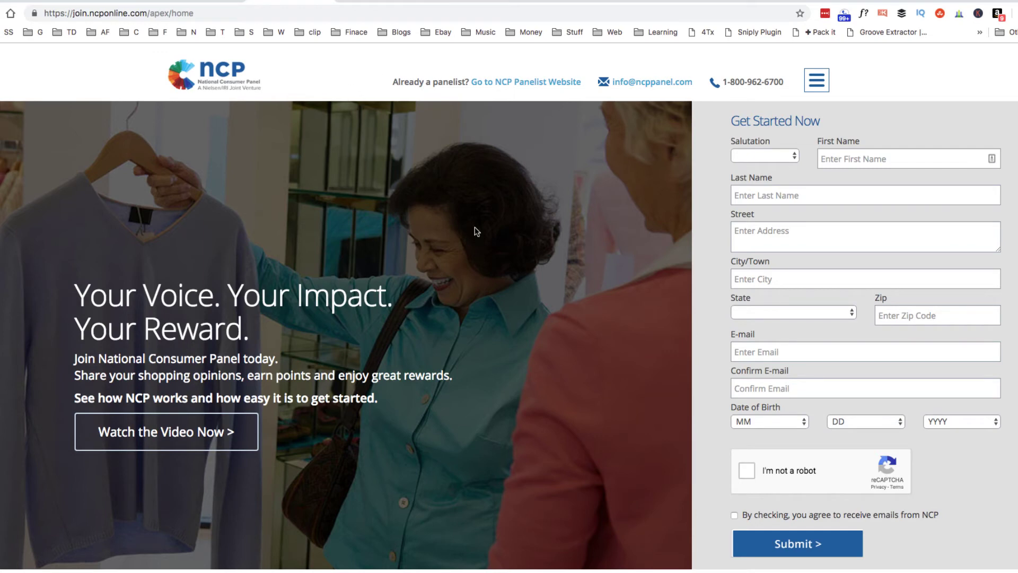
{"action": "scroll", "coordinate": [478, 231], "scroll_direction": "down", "scroll_amount": 5}
{"action": "scroll", "coordinate": [509, 318], "scroll_direction": "down", "scroll_amount": 5}
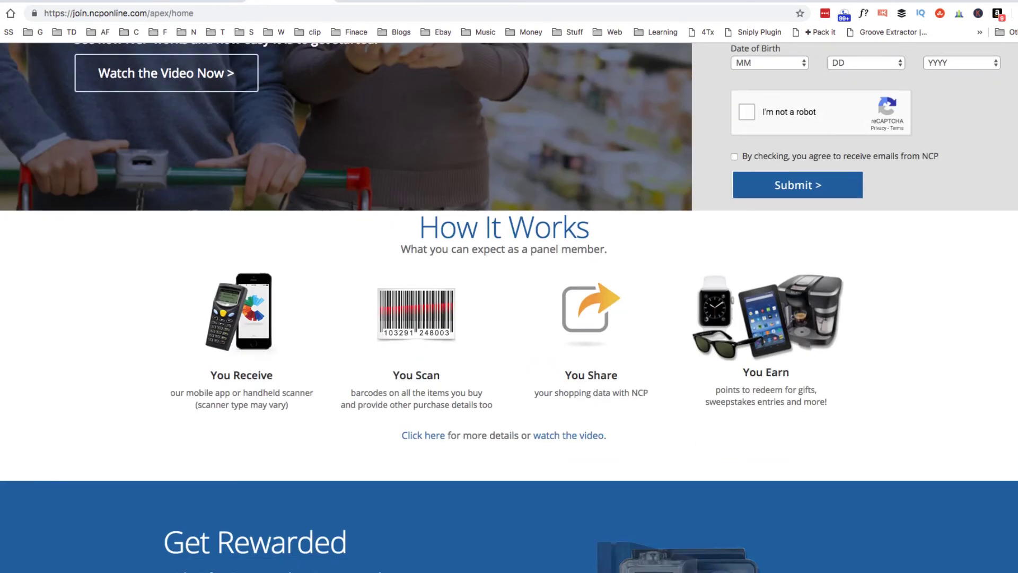
{"action": "scroll", "coordinate": [509, 318], "scroll_direction": "down", "scroll_amount": 3}
{"action": "scroll", "coordinate": [510, 319], "scroll_direction": "down", "scroll_amount": 2}
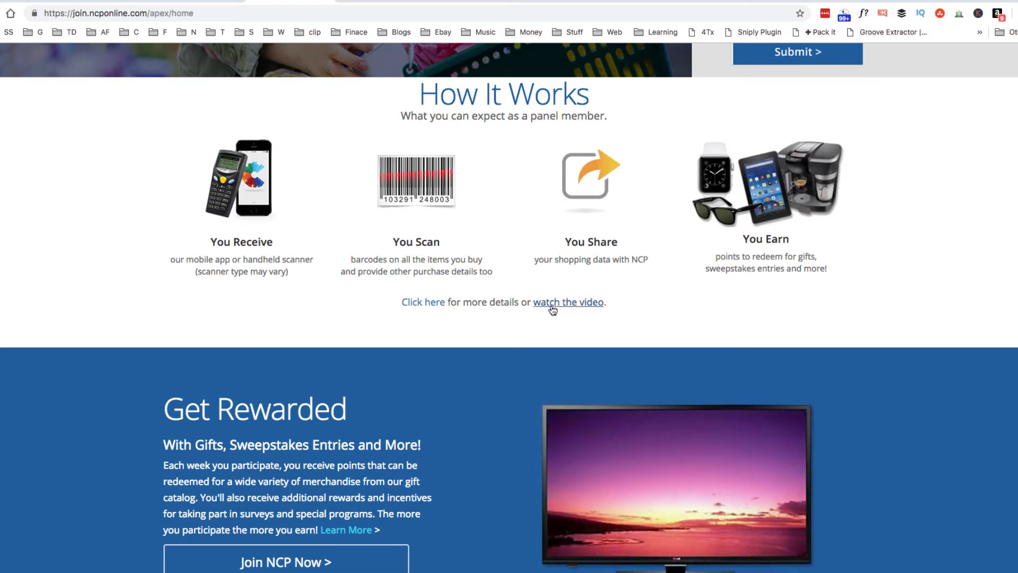
- Read How It Works, highlighting the non-barcoded purchases bullet and step 3's weekly data text
{"action": "left_click", "coordinate": [423, 302]}
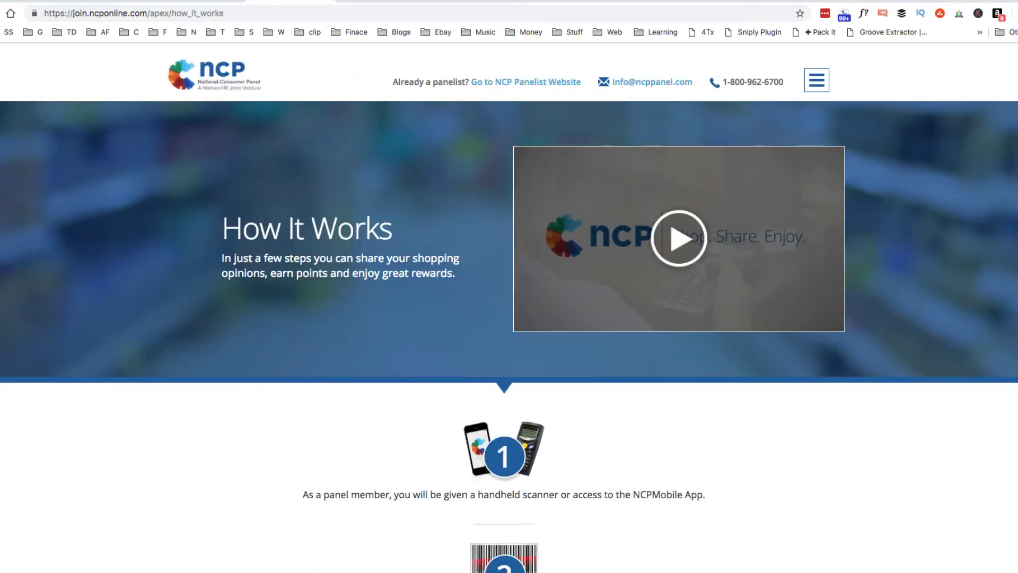
{"action": "scroll", "coordinate": [509, 318], "scroll_direction": "down", "scroll_amount": 5}
{"action": "scroll", "coordinate": [509, 318], "scroll_direction": "down", "scroll_amount": 3}
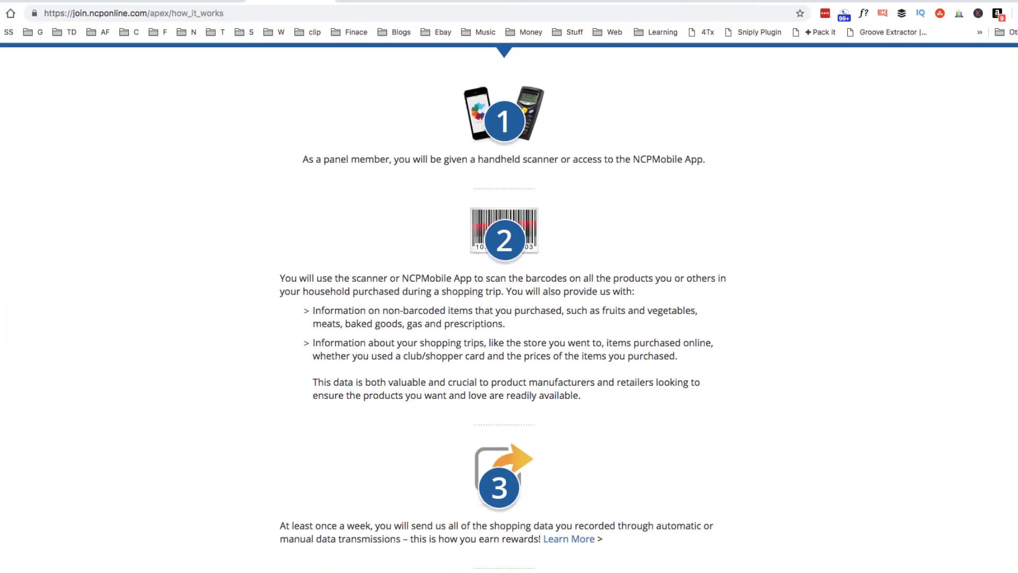
{"action": "scroll", "coordinate": [509, 319], "scroll_direction": "down", "scroll_amount": 1}
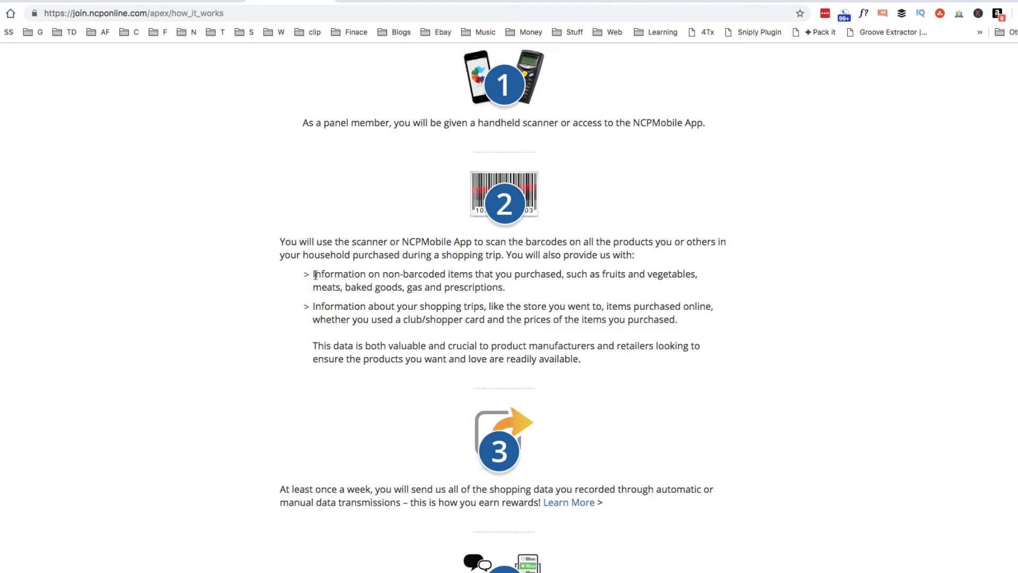
{"action": "left_click_drag", "start_coordinate": [313, 274], "coordinate": [528, 286]}
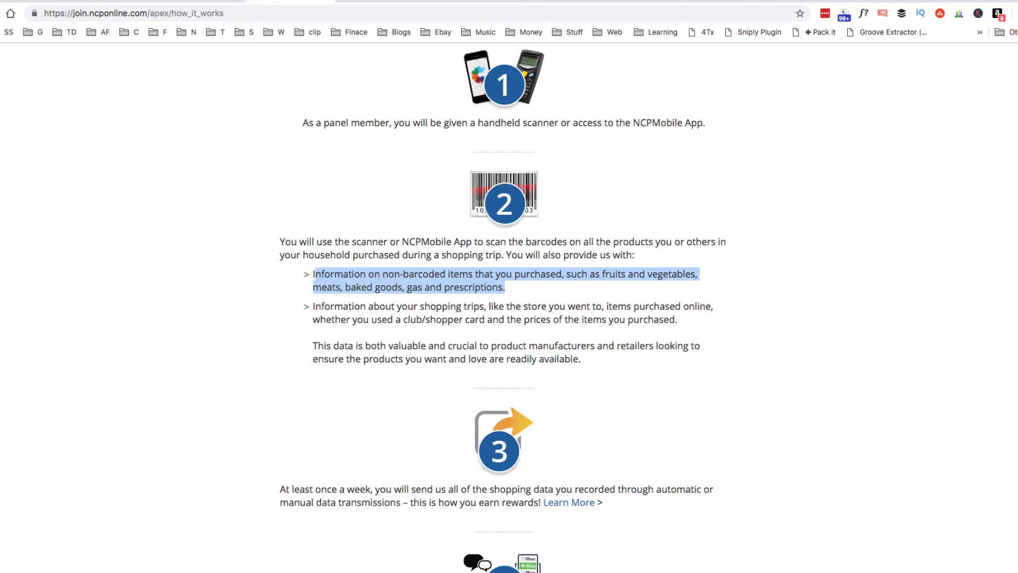
{"action": "scroll", "coordinate": [509, 318], "scroll_direction": "down", "scroll_amount": 5}
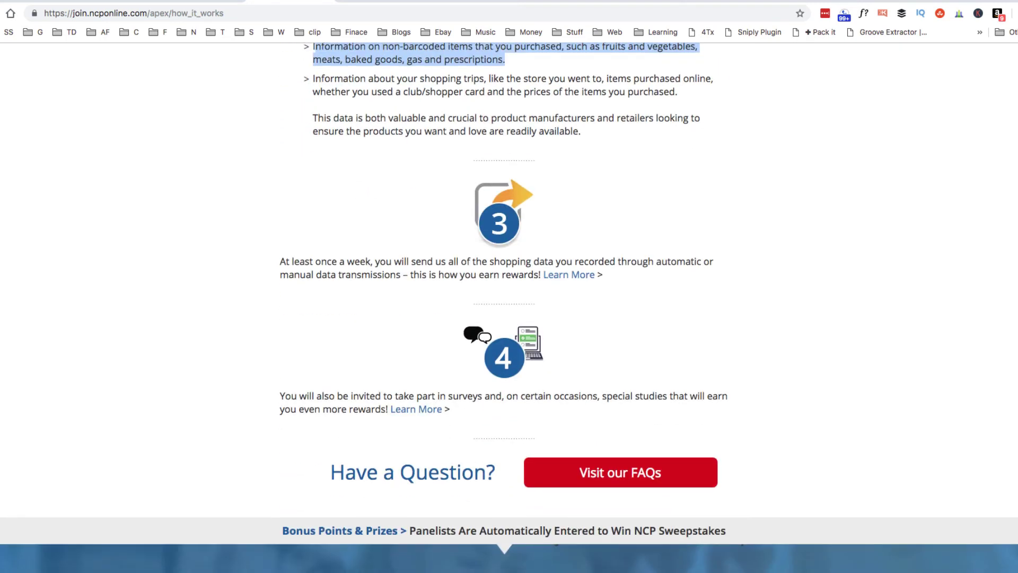
{"action": "left_click_drag", "start_coordinate": [295, 261], "coordinate": [622, 273]}
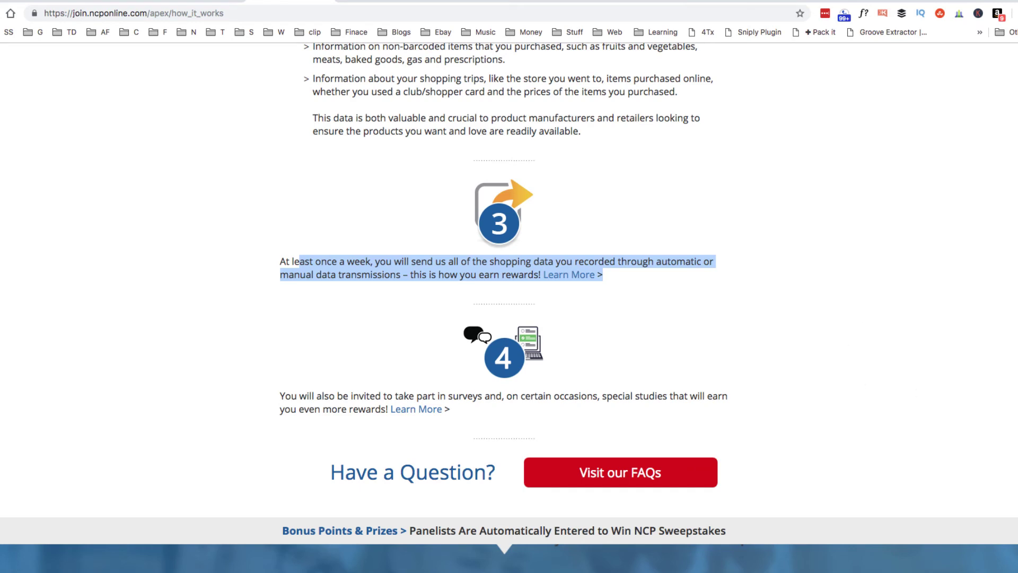
{"action": "scroll", "coordinate": [509, 319], "scroll_direction": "down", "scroll_amount": 5}
{"action": "scroll", "coordinate": [510, 318], "scroll_direction": "down", "scroll_amount": 8}
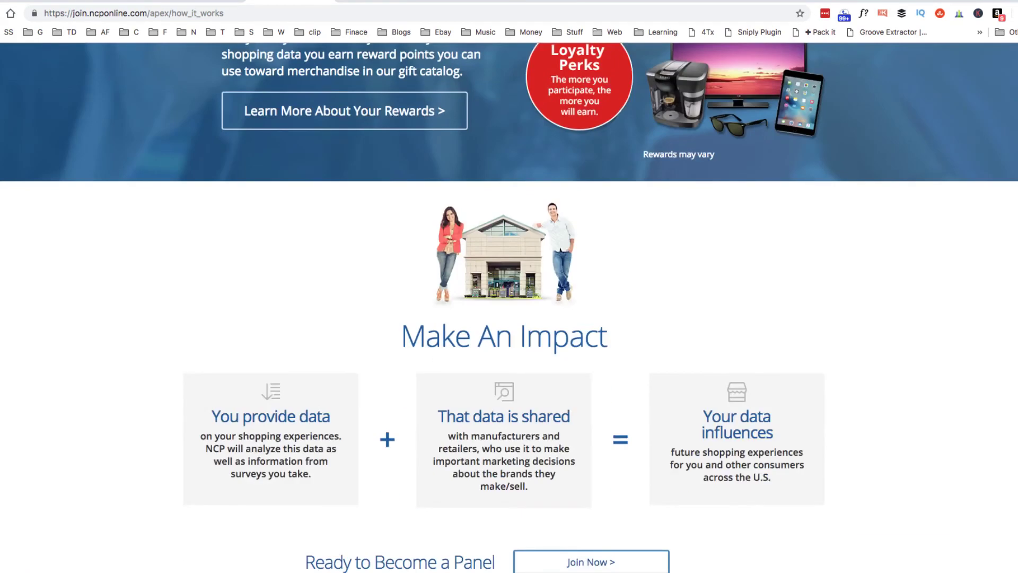
{"action": "scroll", "coordinate": [510, 318], "scroll_direction": "down", "scroll_amount": 5}
{"action": "scroll", "coordinate": [510, 319], "scroll_direction": "up", "scroll_amount": 10}
{"action": "scroll", "coordinate": [509, 318], "scroll_direction": "up", "scroll_amount": 10}
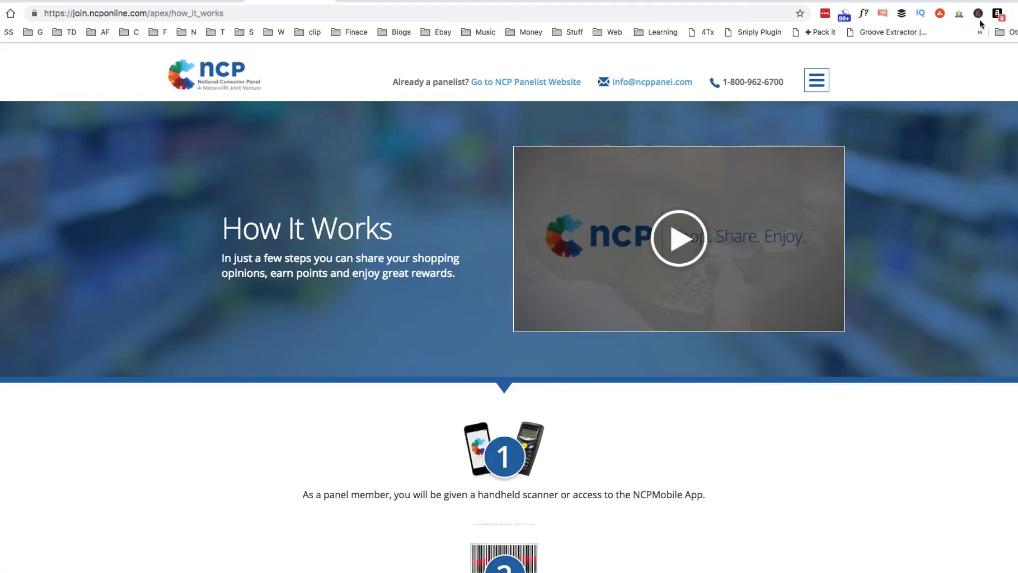